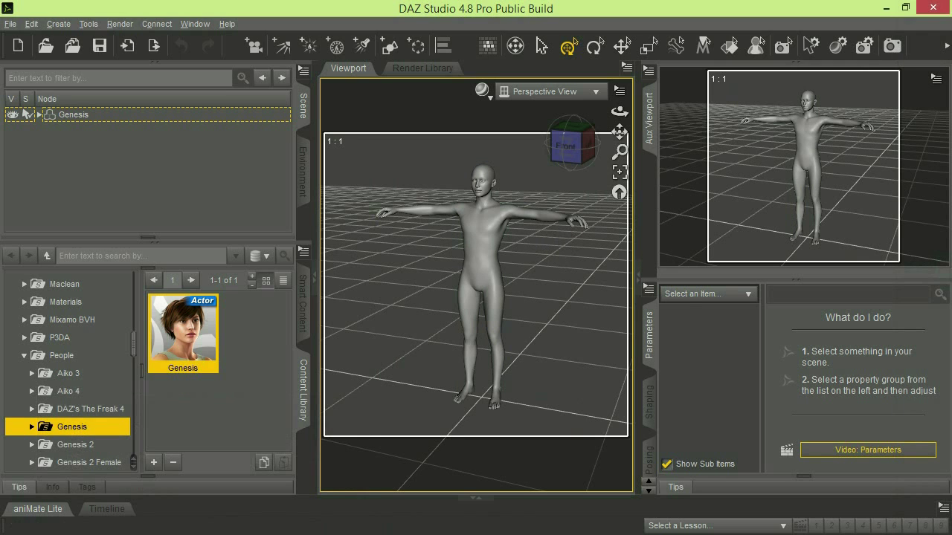
Select the Genesis figure in the scene and expand its General parameter group.
{"action": "left_click", "coordinate": [170, 188]}
{"action": "left_click", "coordinate": [222, 195]}
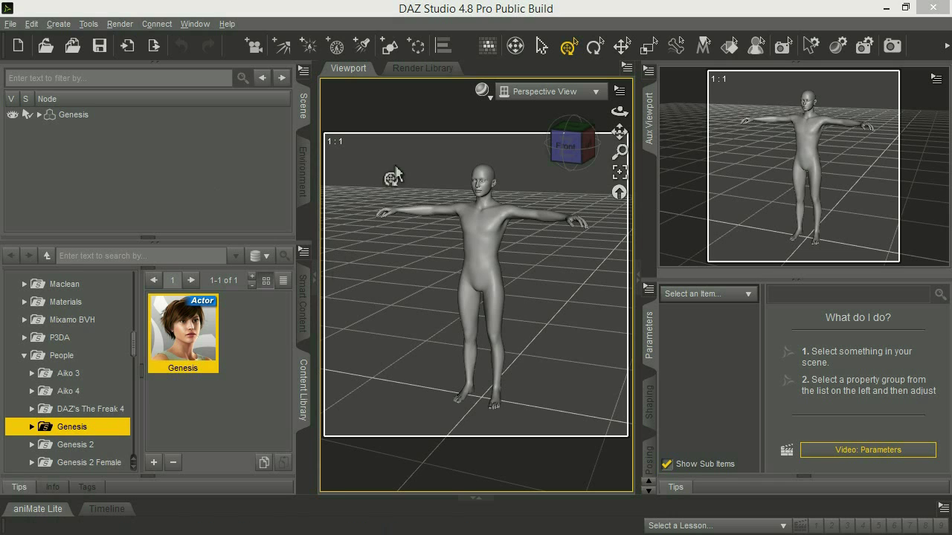
{"action": "left_click", "coordinate": [71, 115]}
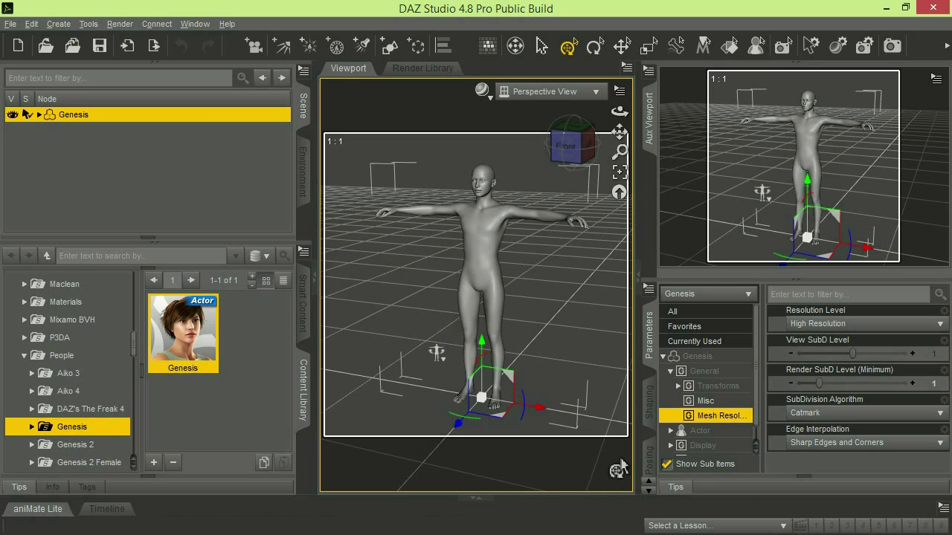
{"action": "left_click", "coordinate": [678, 386]}
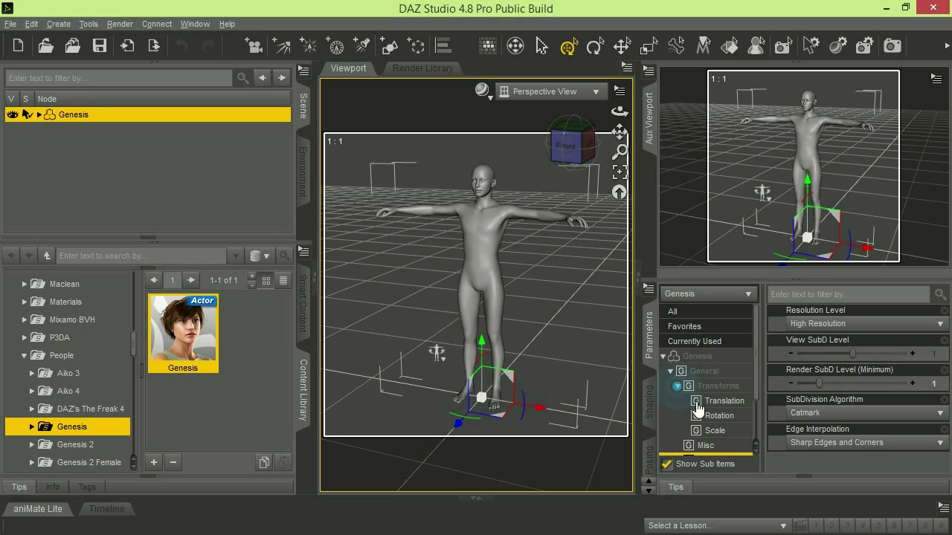
{"action": "left_click", "coordinate": [669, 370]}
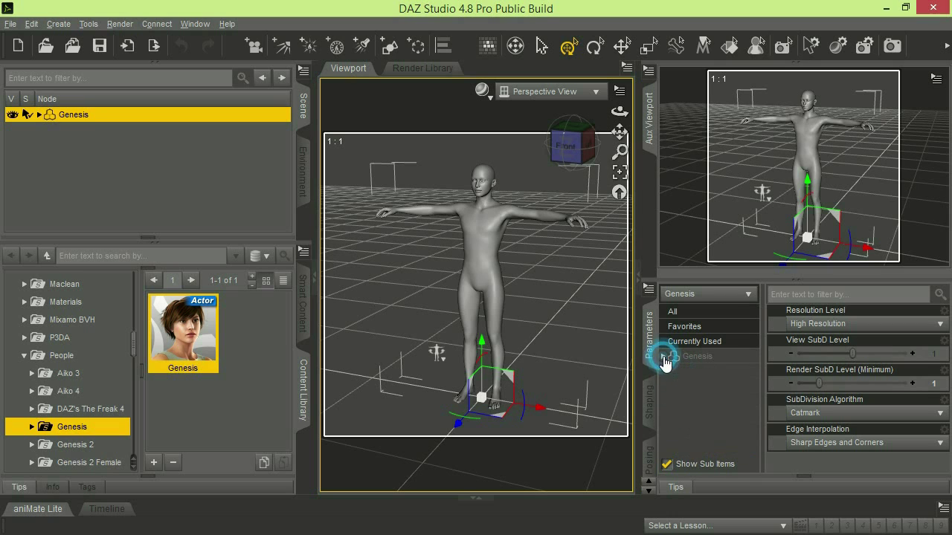
{"action": "left_click", "coordinate": [662, 357]}
{"action": "left_click", "coordinate": [677, 357]}
{"action": "left_click", "coordinate": [663, 357]}
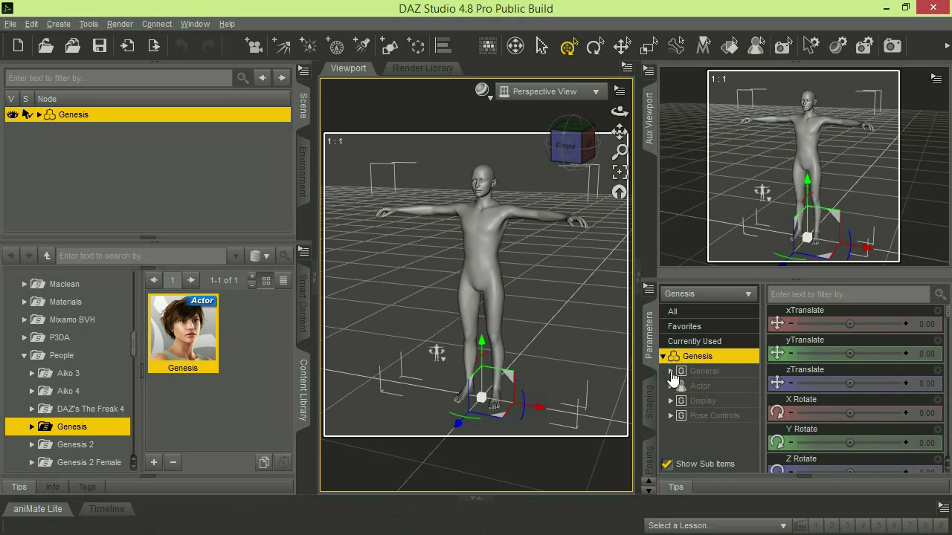
{"action": "left_click", "coordinate": [670, 371]}
{"action": "left_click", "coordinate": [678, 388]}
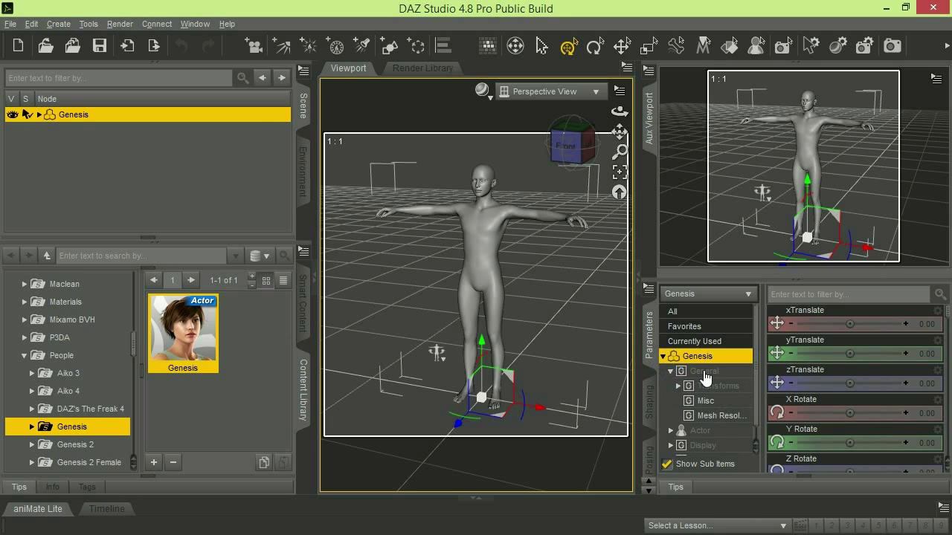
Set the Genesis figure's mesh Resolution Level to Base.
{"action": "left_click", "coordinate": [712, 421]}
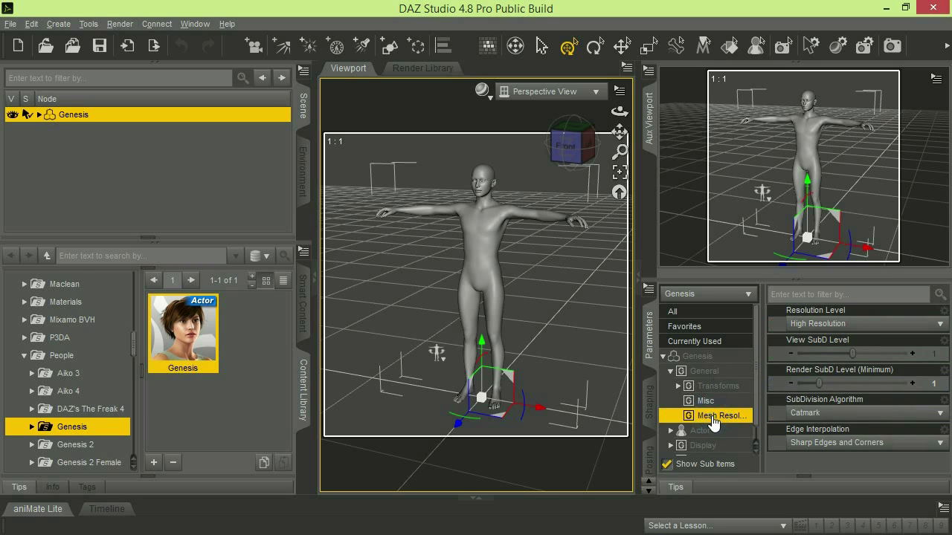
{"action": "left_click", "coordinate": [843, 325]}
{"action": "left_click", "coordinate": [843, 343]}
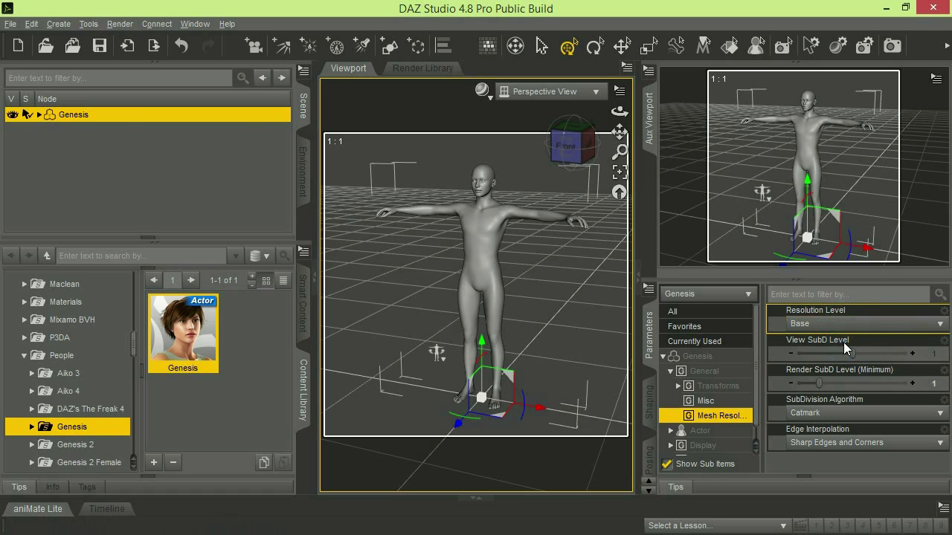
{"action": "left_click", "coordinate": [15, 22]}
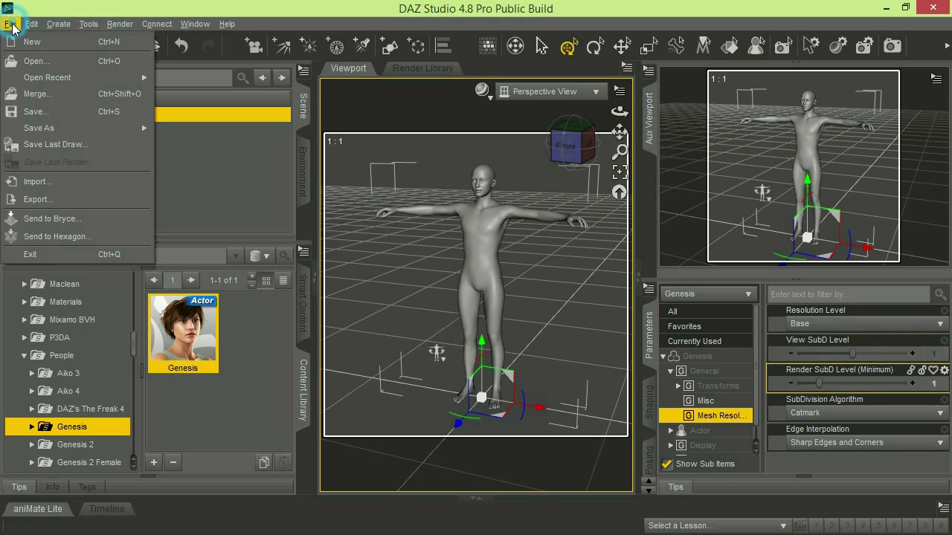
{"action": "left_click", "coordinate": [42, 199]}
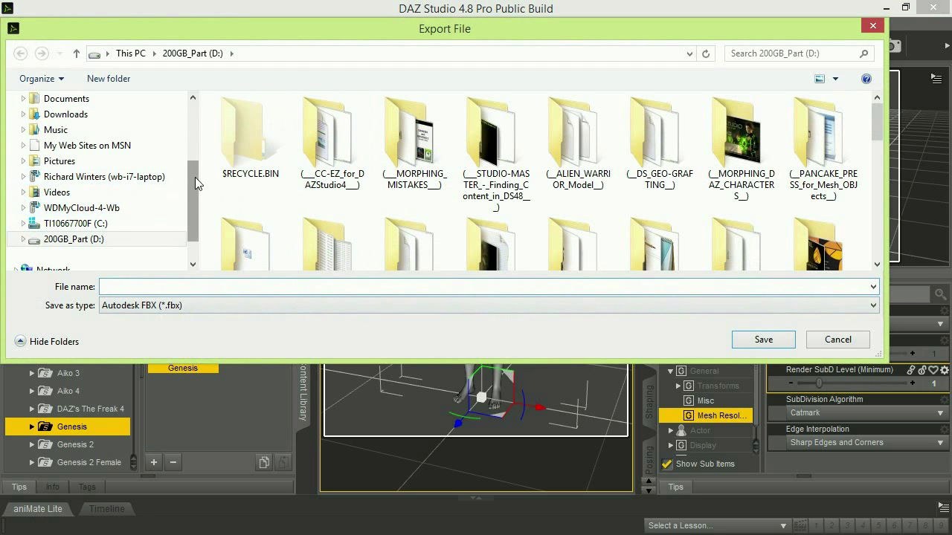
{"action": "left_click_drag", "start_coordinate": [195, 177], "coordinate": [202, 237]}
{"action": "left_click", "coordinate": [191, 122]}
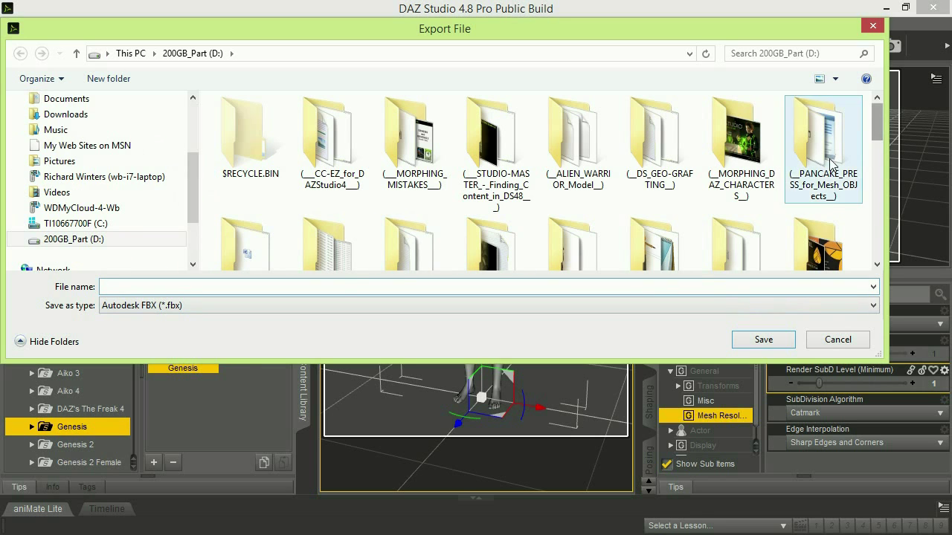
{"action": "left_click", "coordinate": [198, 304]}
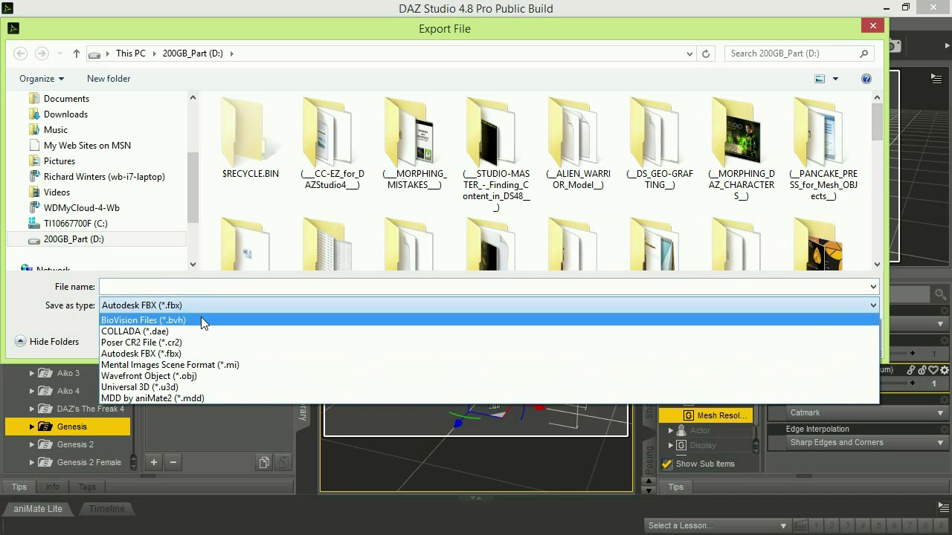
{"action": "left_click", "coordinate": [180, 377]}
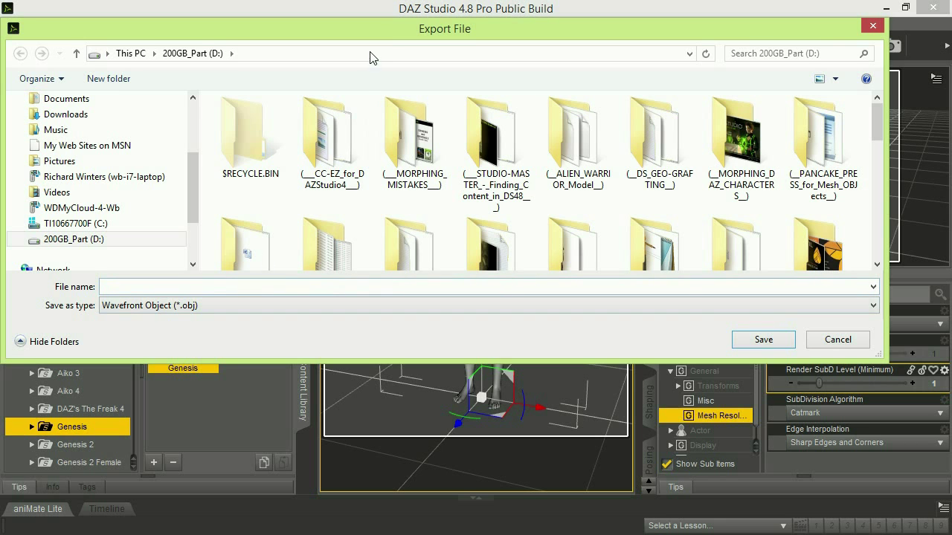
{"action": "left_click_drag", "start_coordinate": [391, 28], "coordinate": [413, 81]}
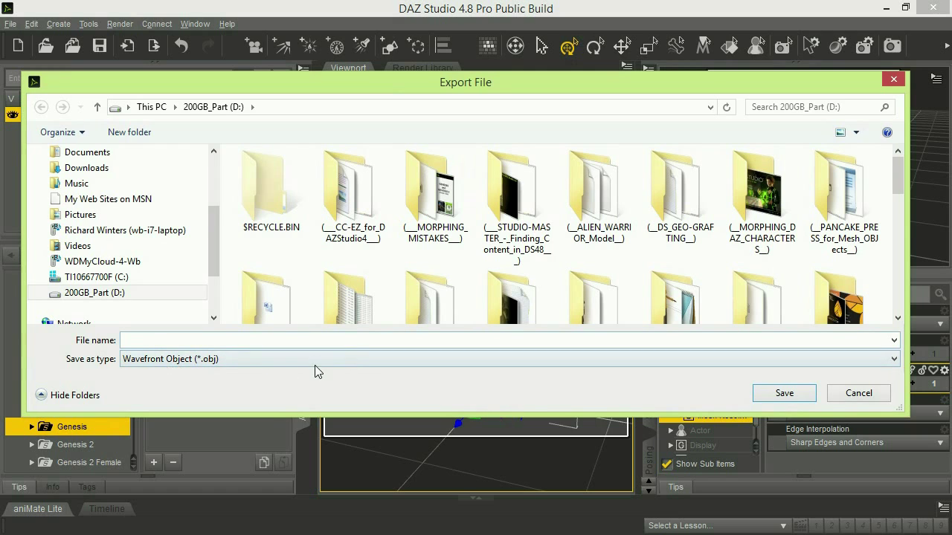
{"action": "left_click", "coordinate": [854, 396]}
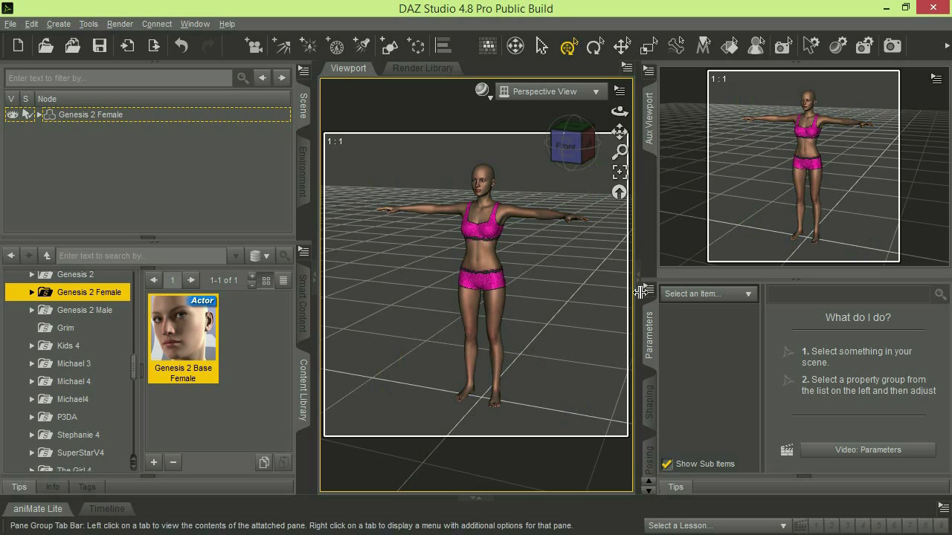
Unparent the Shorts and the Top from the Genesis 2 Female figure.
{"action": "left_click", "coordinate": [77, 117]}
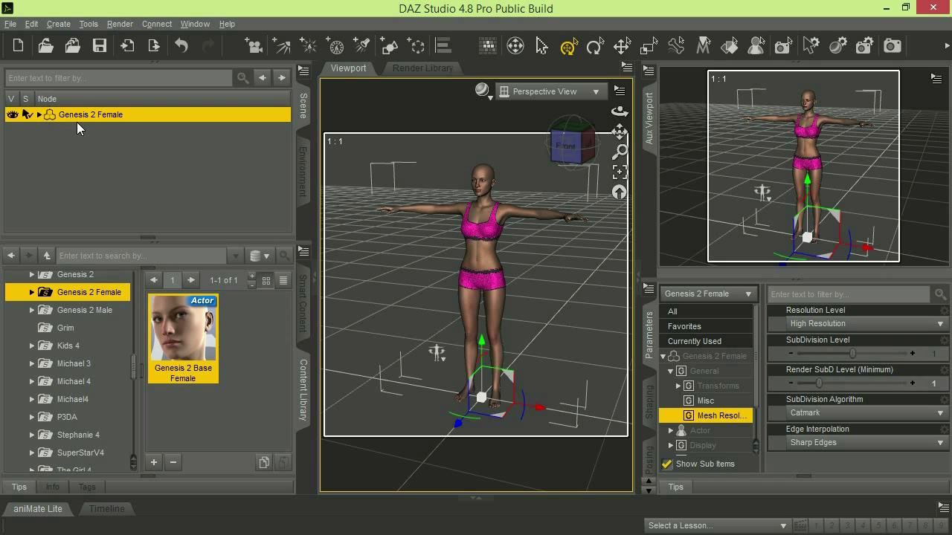
{"action": "left_click", "coordinate": [39, 115]}
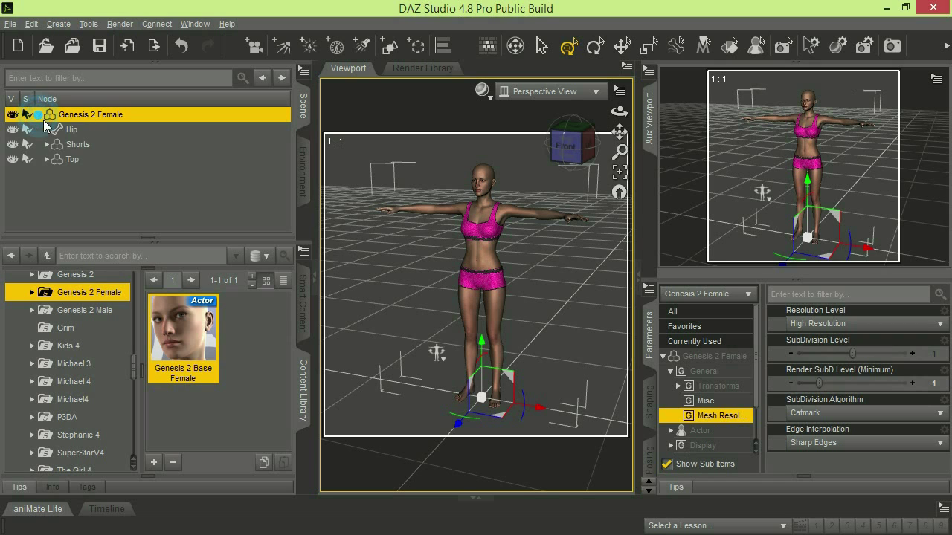
{"action": "right_click", "coordinate": [77, 145]}
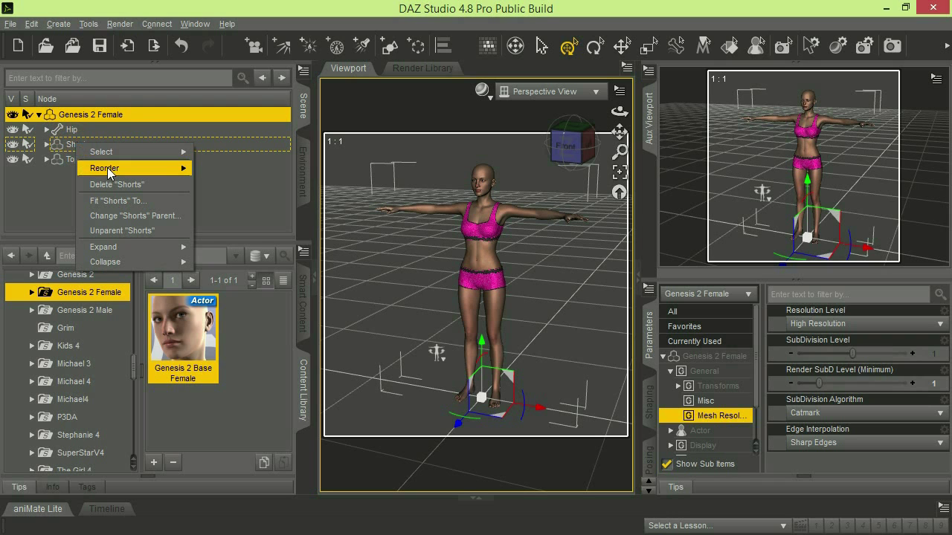
{"action": "left_click", "coordinate": [142, 231]}
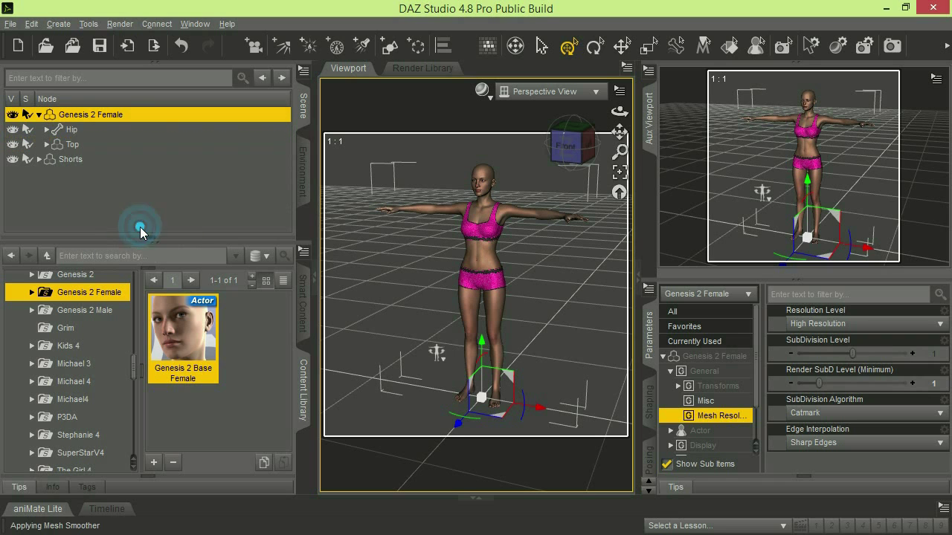
{"action": "right_click", "coordinate": [67, 146]}
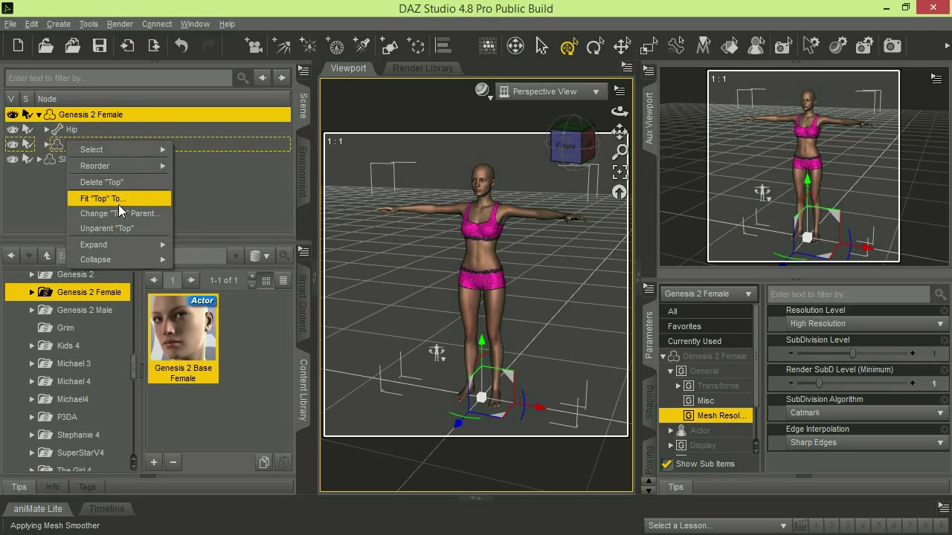
{"action": "left_click", "coordinate": [126, 228]}
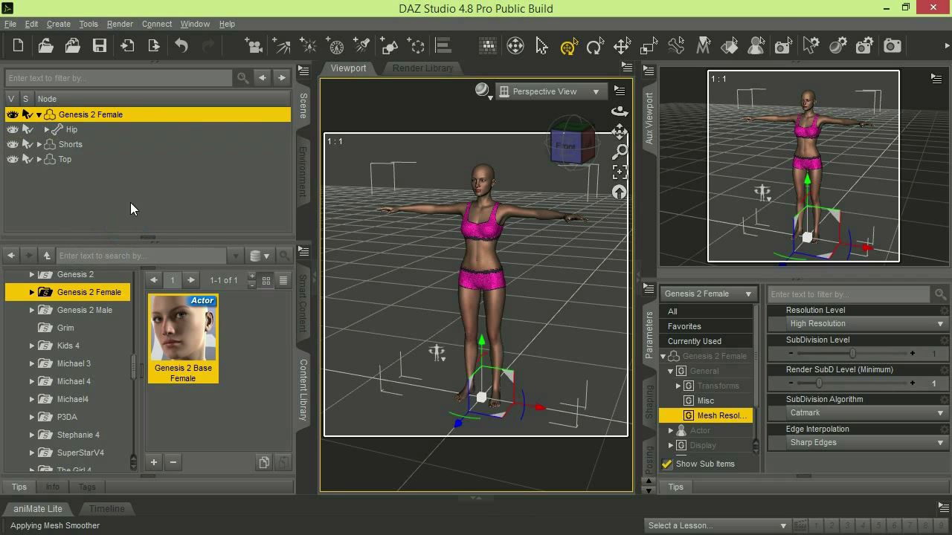
{"action": "left_click", "coordinate": [38, 115]}
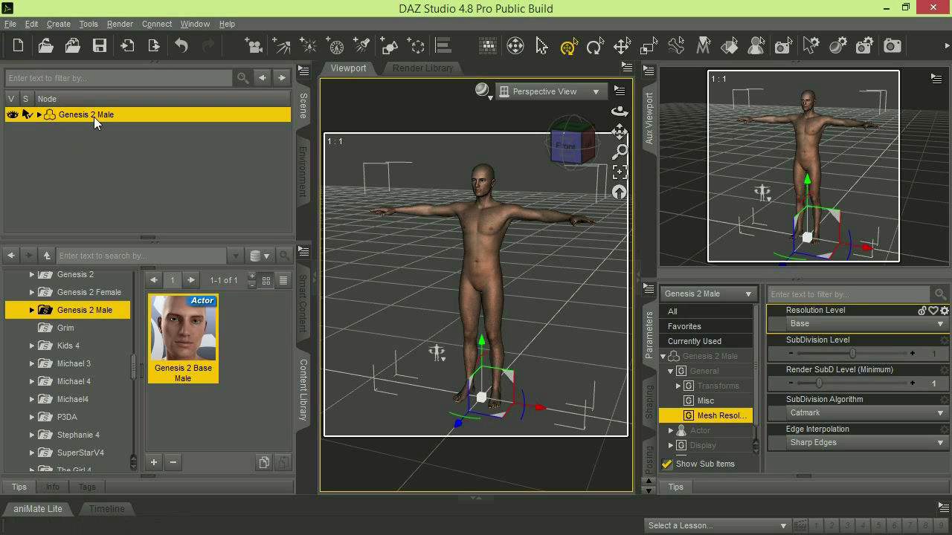
Set up an export of the Genesis 2 Male figure as a Wavefront Object (*.obj) file named g2m on the 200GB_Part (D:) drive.
{"action": "left_click", "coordinate": [10, 23]}
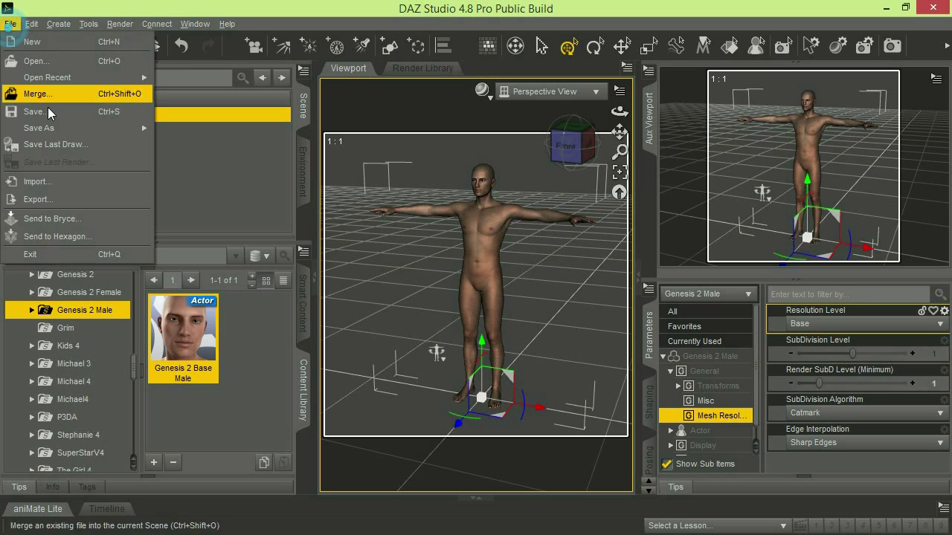
{"action": "left_click", "coordinate": [66, 199]}
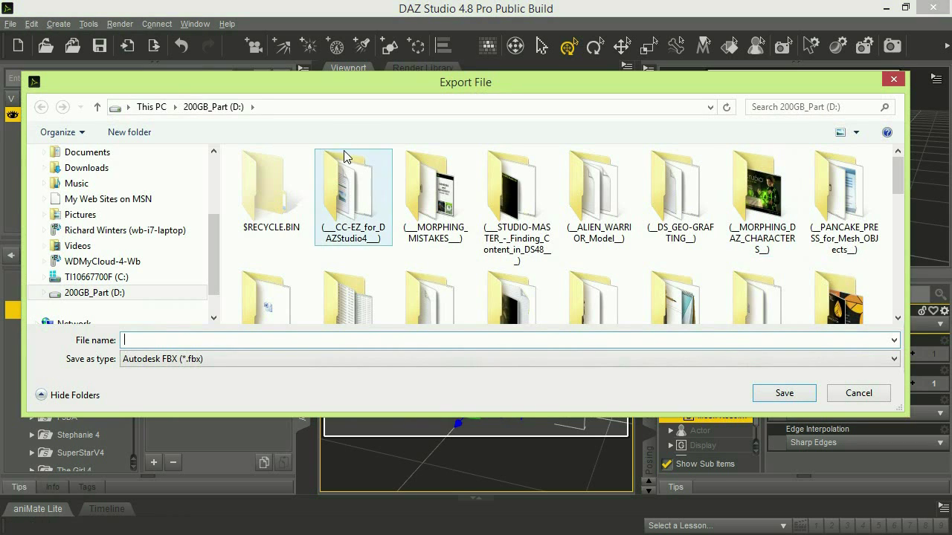
{"action": "scroll", "coordinate": [213, 196], "scroll_direction": "up", "scroll_amount": 3}
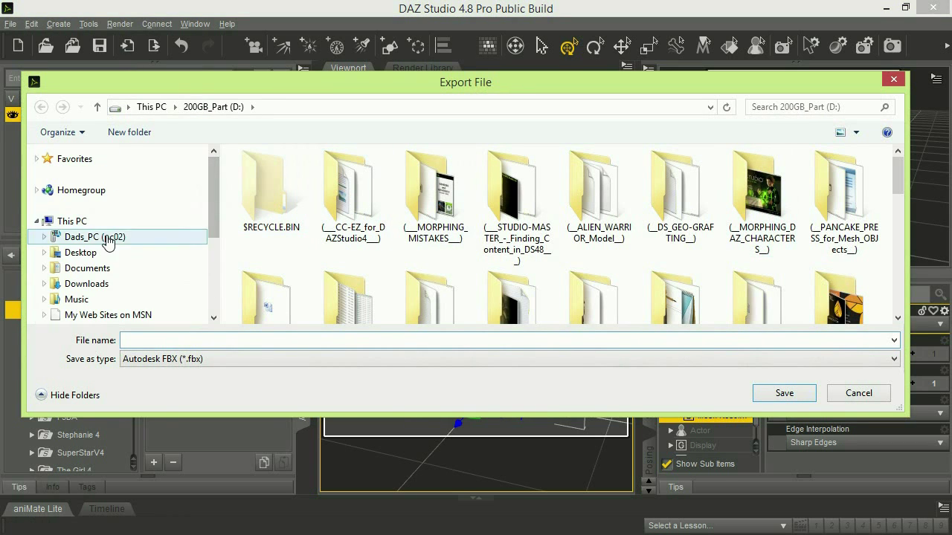
{"action": "left_click", "coordinate": [165, 359]}
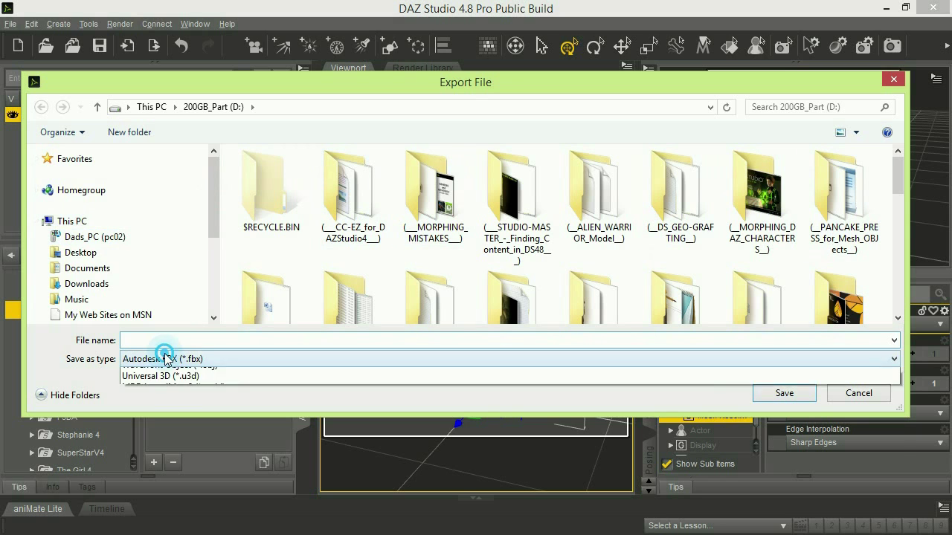
{"action": "left_click", "coordinate": [197, 429]}
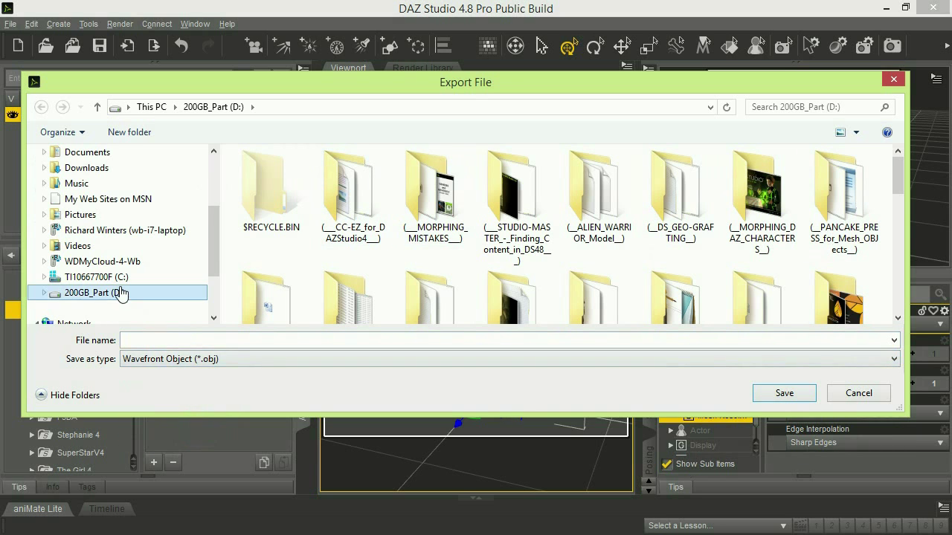
{"action": "left_click", "coordinate": [144, 291]}
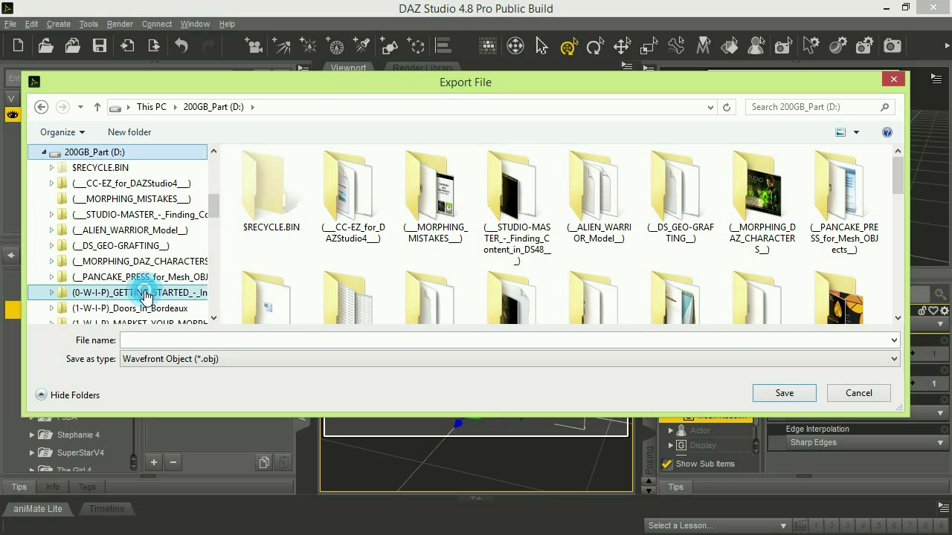
{"action": "left_click", "coordinate": [117, 152]}
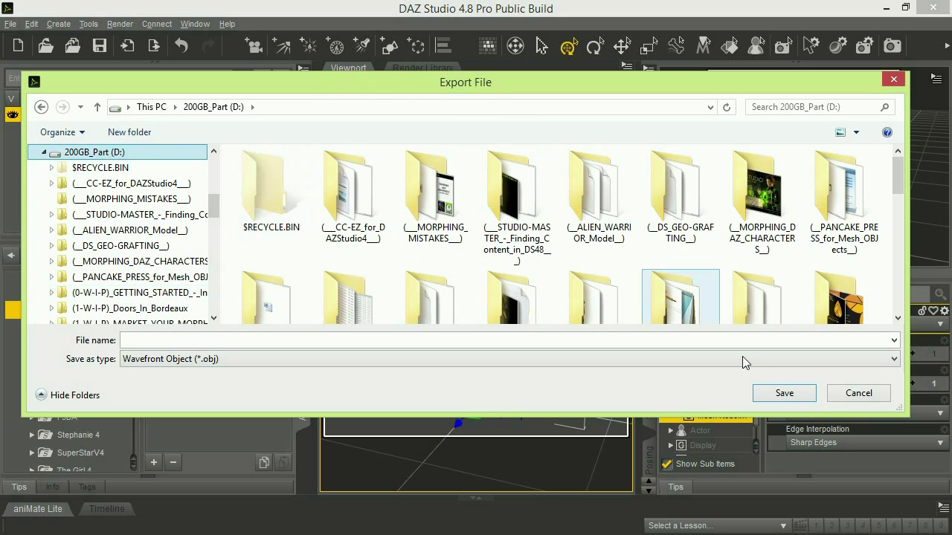
{"action": "left_click", "coordinate": [148, 336]}
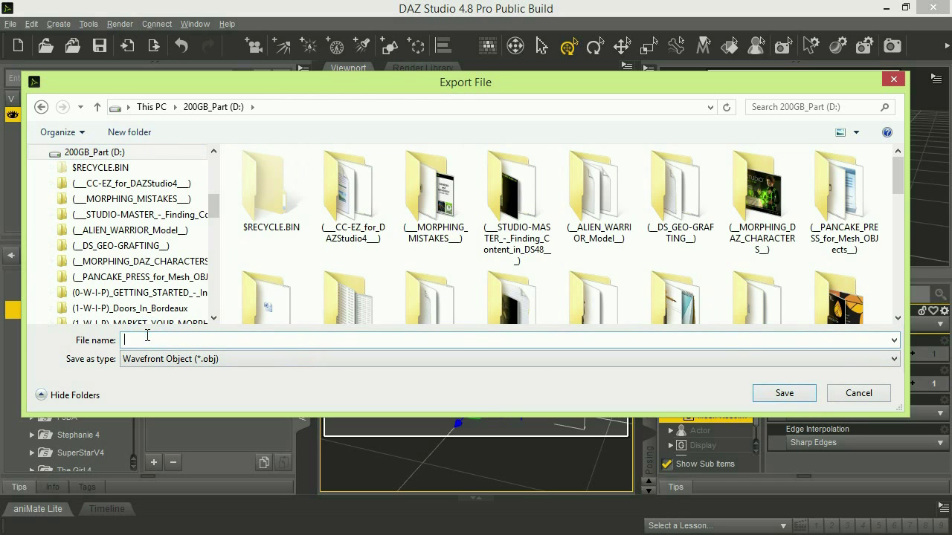
{"action": "type", "text": "g2m"}
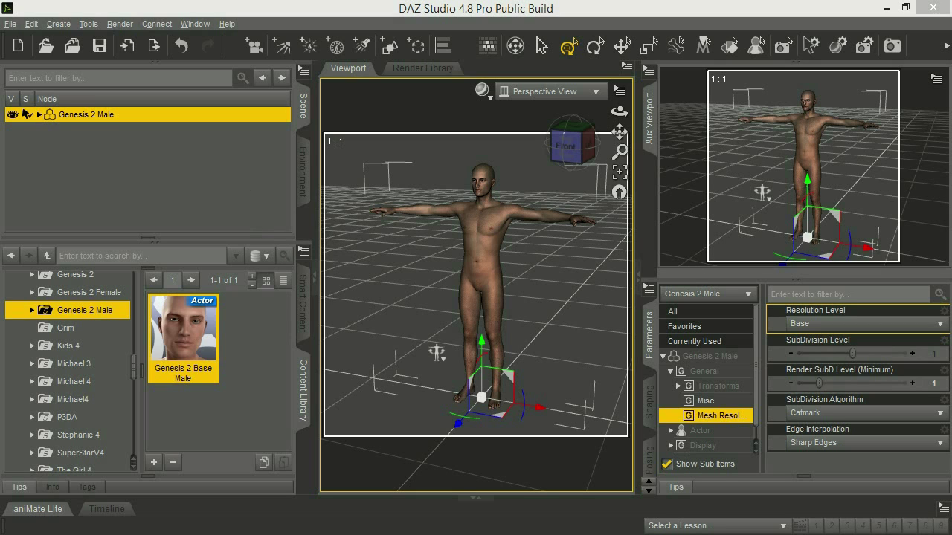
Complete the OBJ export using the DAZ Studio (1 unit = 1cm) conversion preset.
{"action": "left_click_drag", "start_coordinate": [715, 170], "coordinate": [365, 189]}
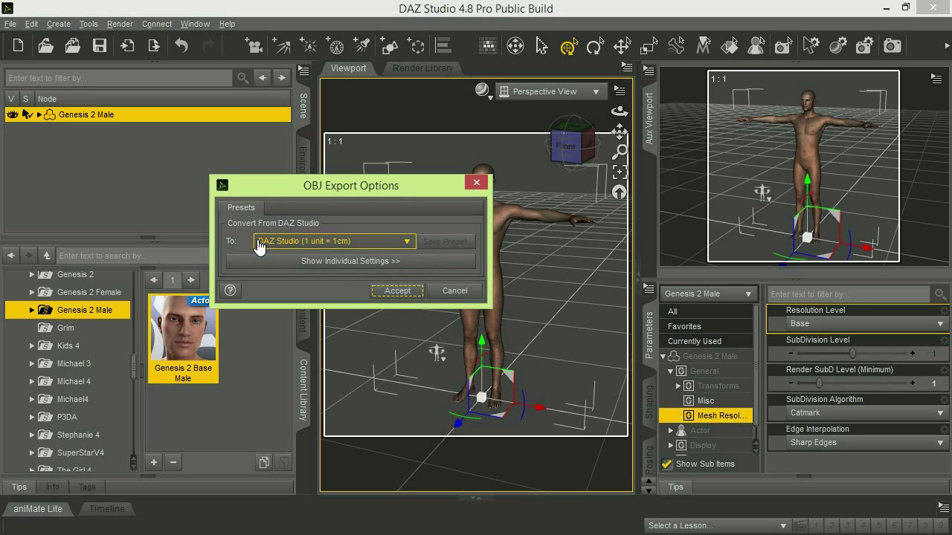
{"action": "left_click", "coordinate": [324, 247]}
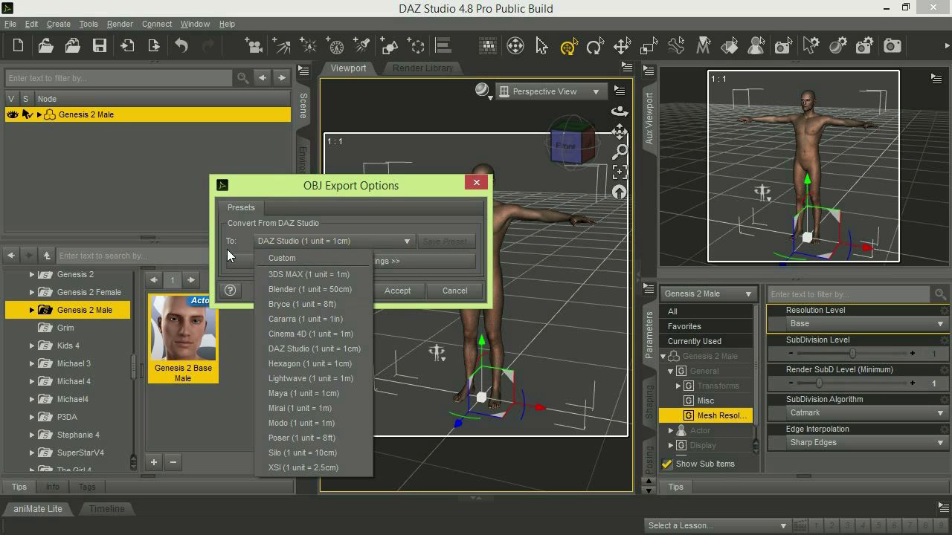
{"action": "left_click", "coordinate": [354, 186]}
{"action": "left_click", "coordinate": [336, 241]}
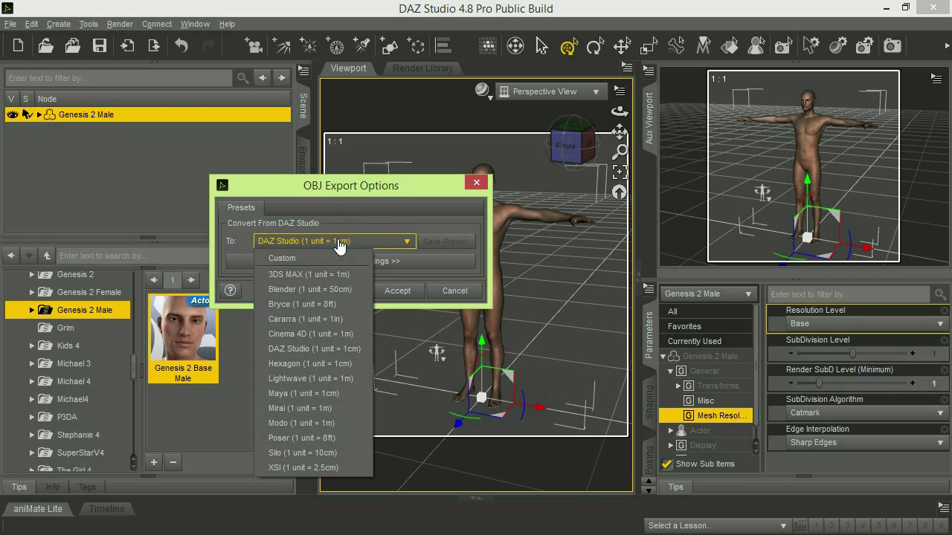
{"action": "left_click", "coordinate": [428, 189]}
{"action": "left_click", "coordinate": [394, 291]}
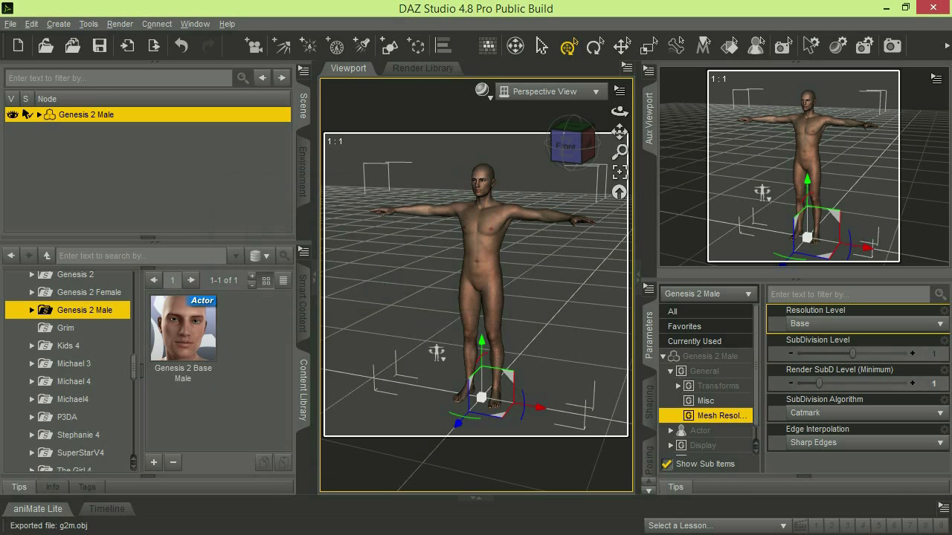
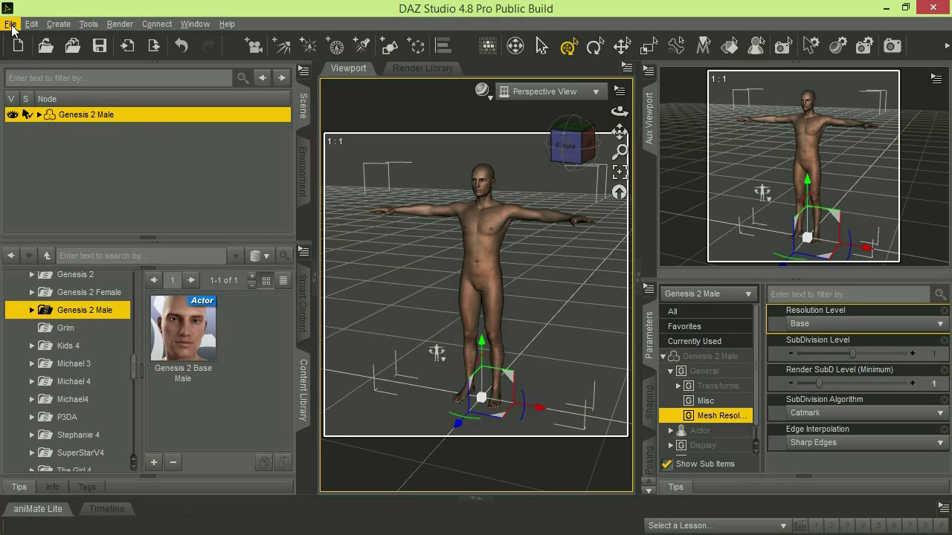
{"action": "left_click", "coordinate": [11, 24]}
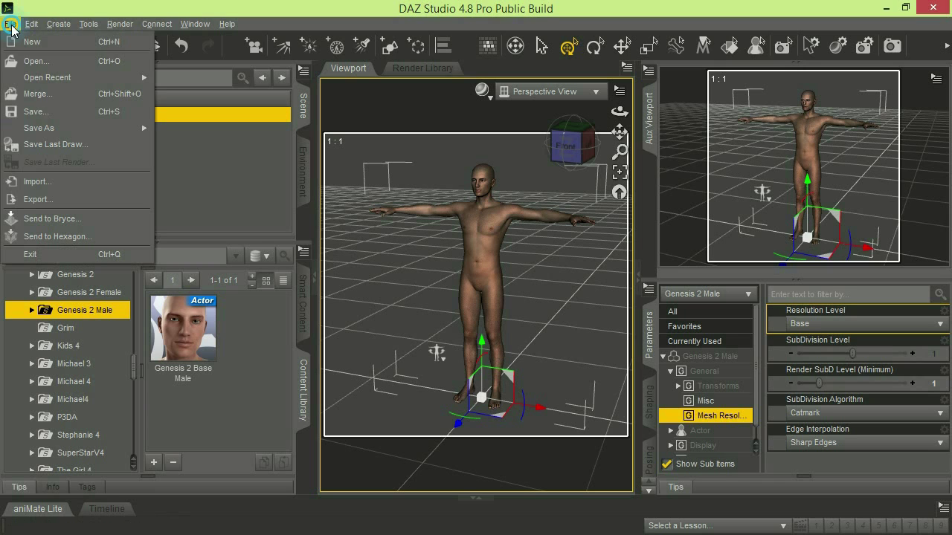
{"action": "left_click", "coordinate": [38, 181]}
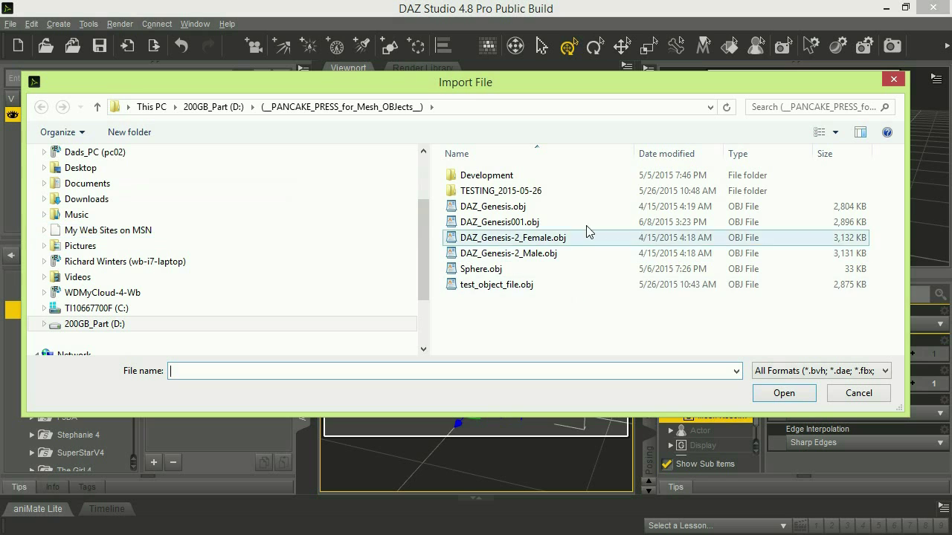
{"action": "left_click", "coordinate": [129, 324]}
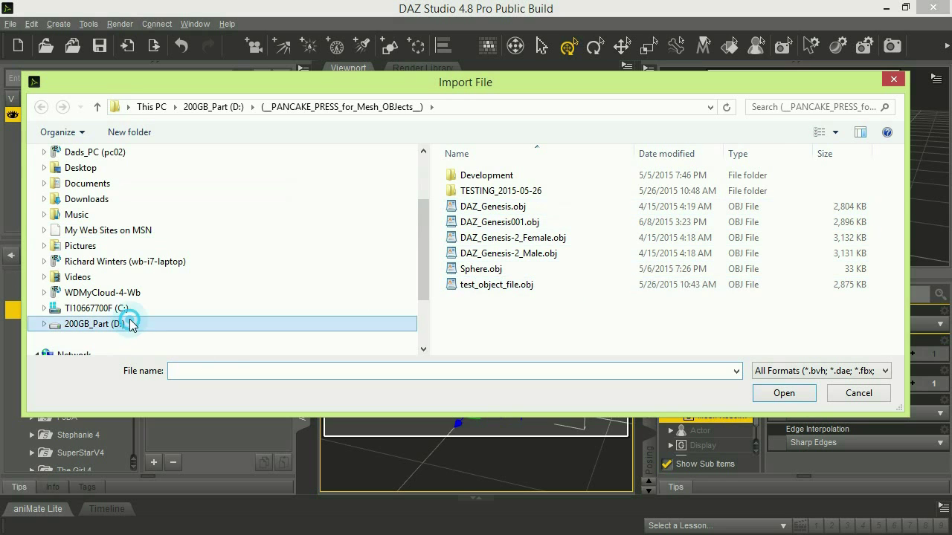
{"action": "left_click_drag", "start_coordinate": [903, 170], "coordinate": [904, 323]}
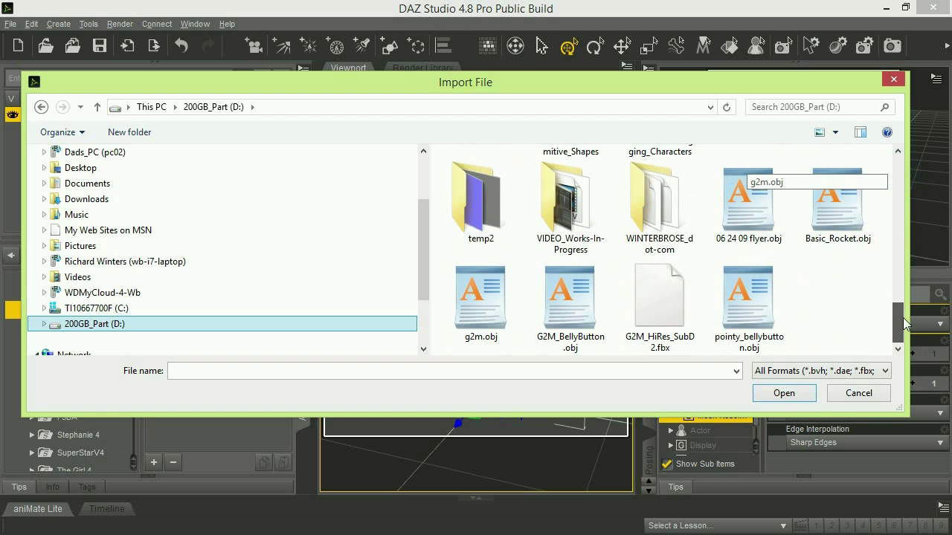
{"action": "left_click", "coordinate": [482, 334]}
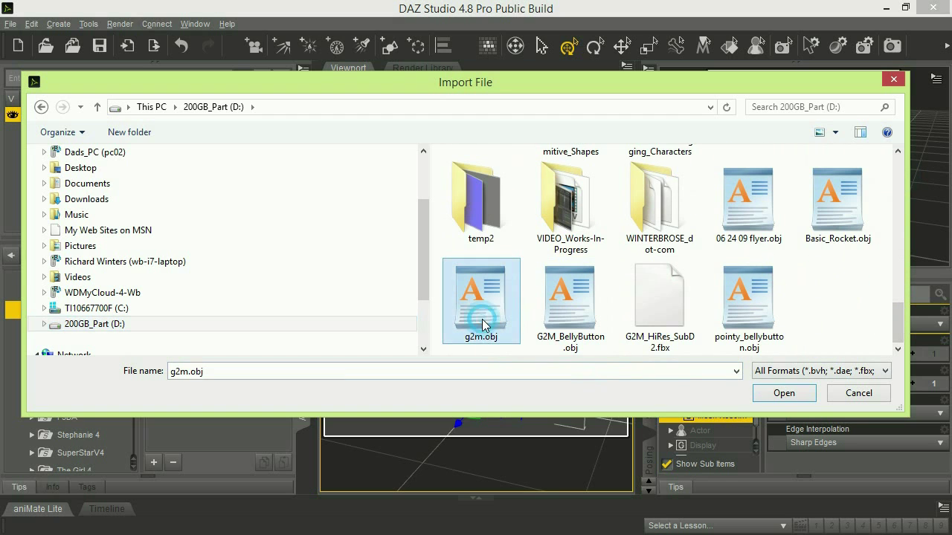
{"action": "left_click", "coordinate": [787, 396]}
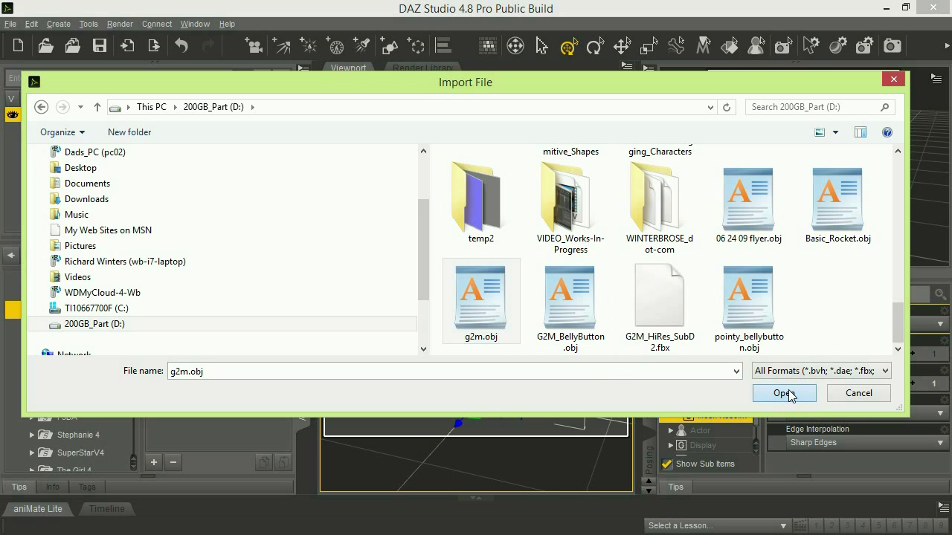
{"action": "left_click", "coordinate": [875, 400]}
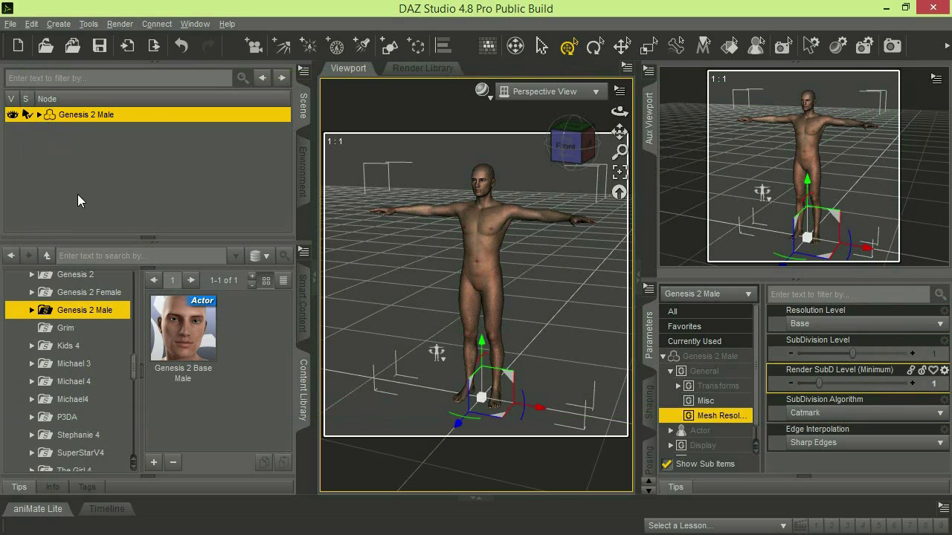
Run Morph Loader Pro on the Genesis 2 Male figure using the DAZ Studio (1 unit = 1cm) conversion preset, without choosing any morph files.
{"action": "left_click", "coordinate": [20, 23]}
{"action": "mouse_move", "coordinate": [28, 24]}
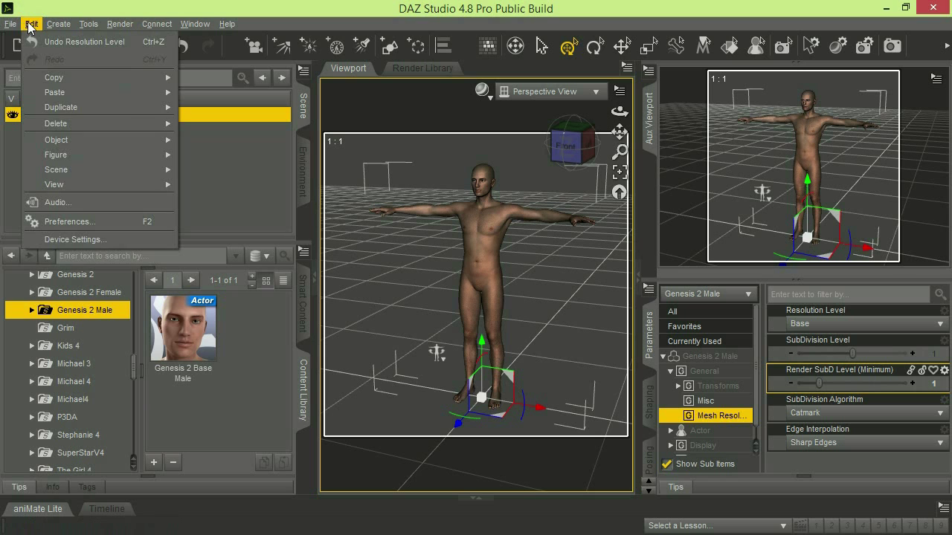
{"action": "mouse_move", "coordinate": [75, 135]}
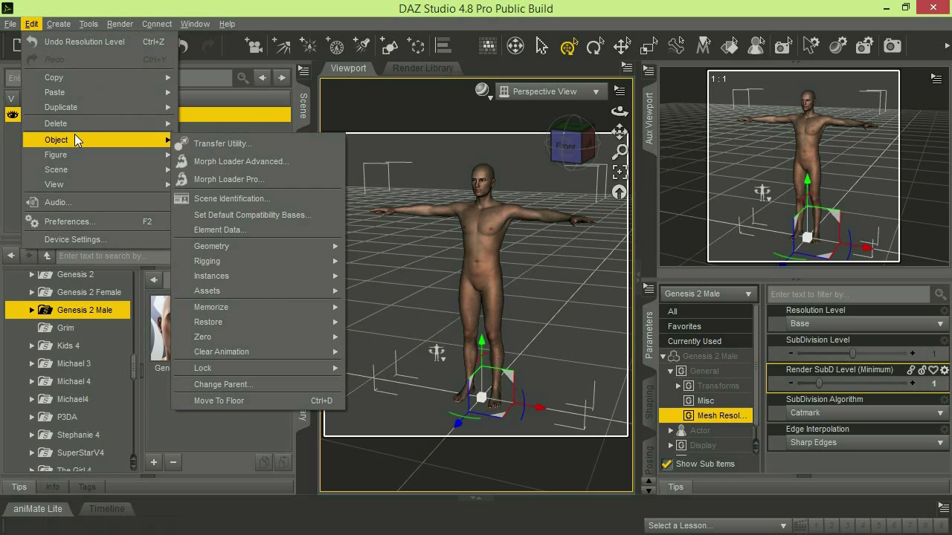
{"action": "left_click", "coordinate": [214, 180]}
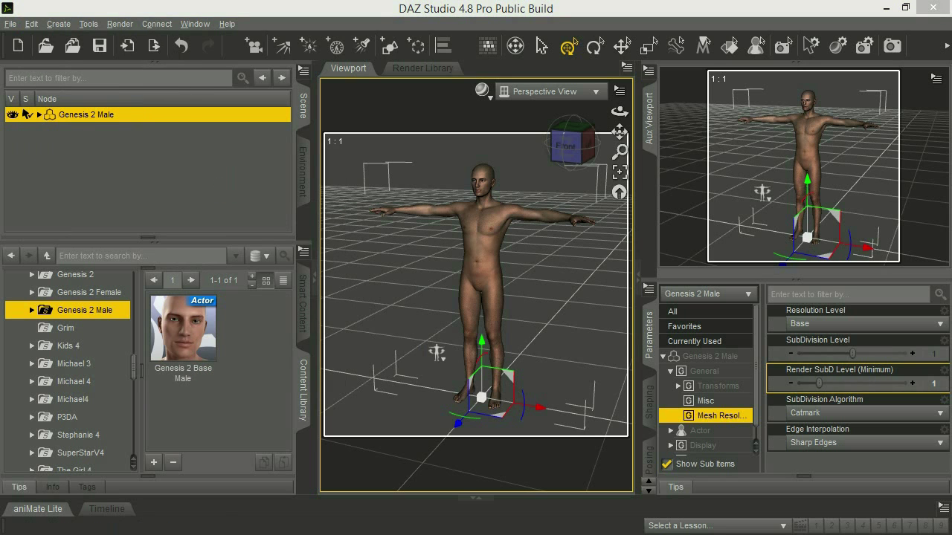
{"action": "left_click_drag", "start_coordinate": [493, 7], "coordinate": [467, 141]}
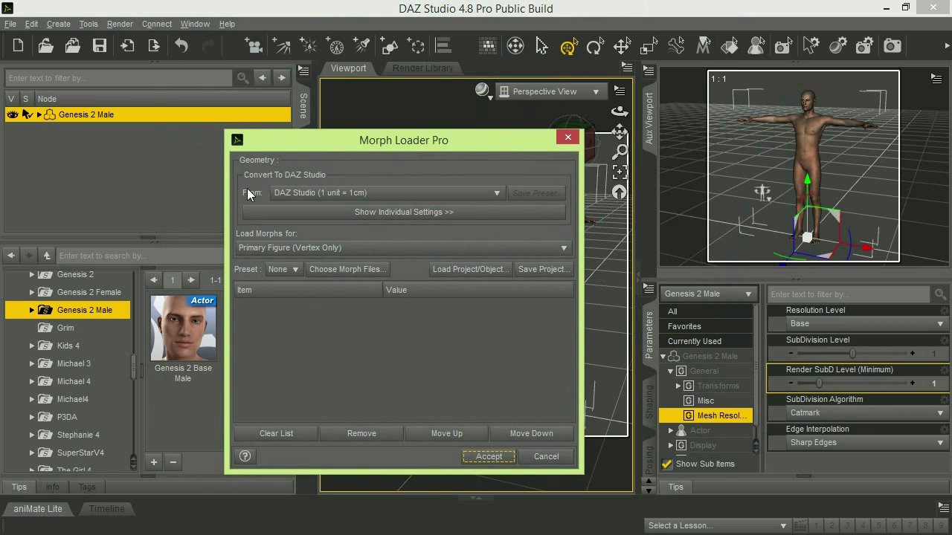
{"action": "left_click", "coordinate": [293, 198]}
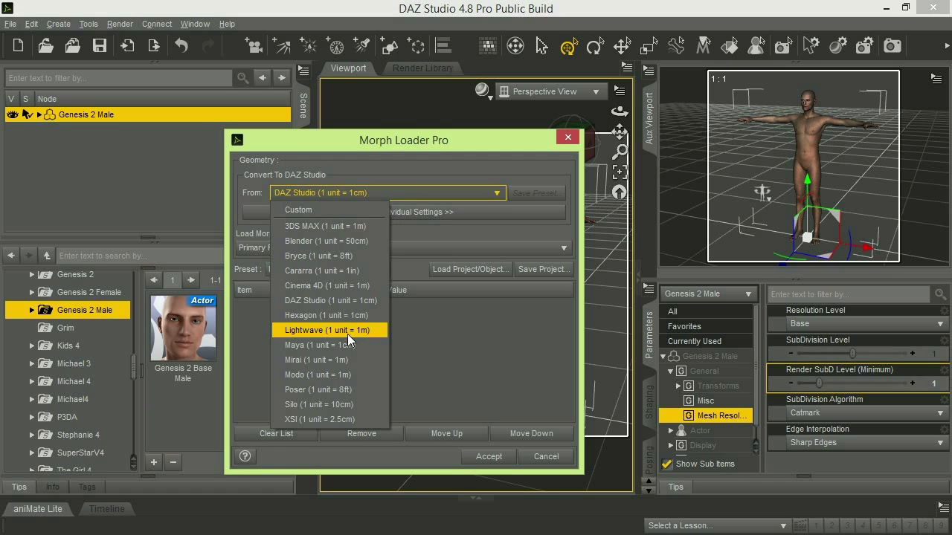
{"action": "left_click", "coordinate": [332, 300]}
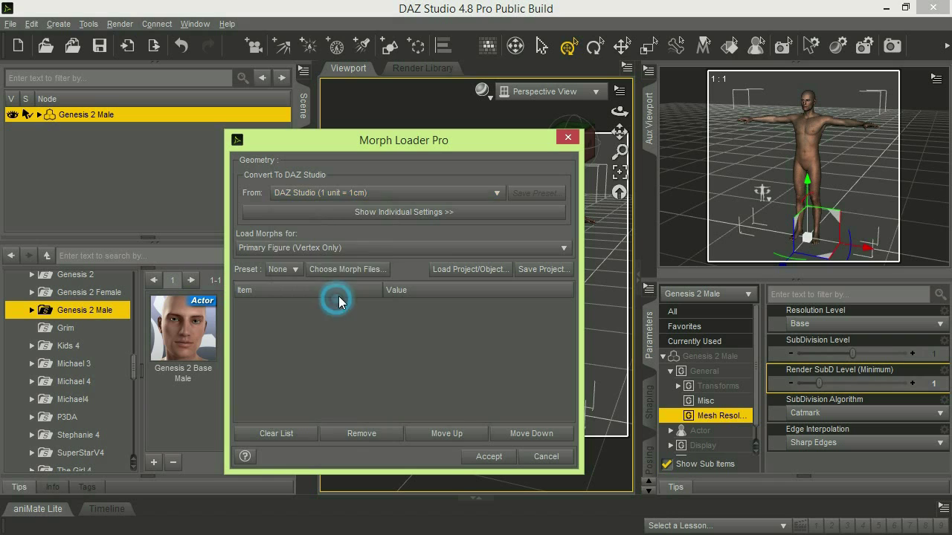
{"action": "left_click", "coordinate": [484, 456]}
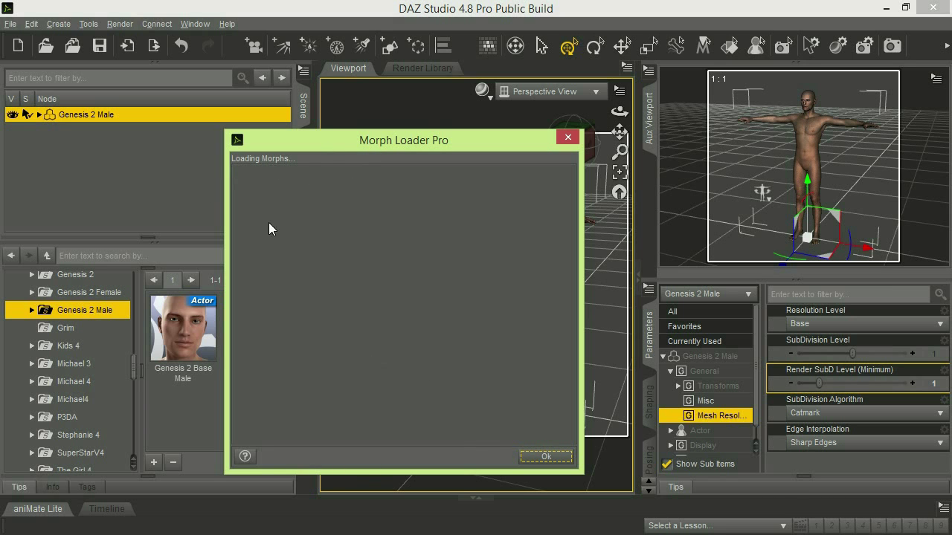
{"action": "left_click", "coordinate": [537, 456]}
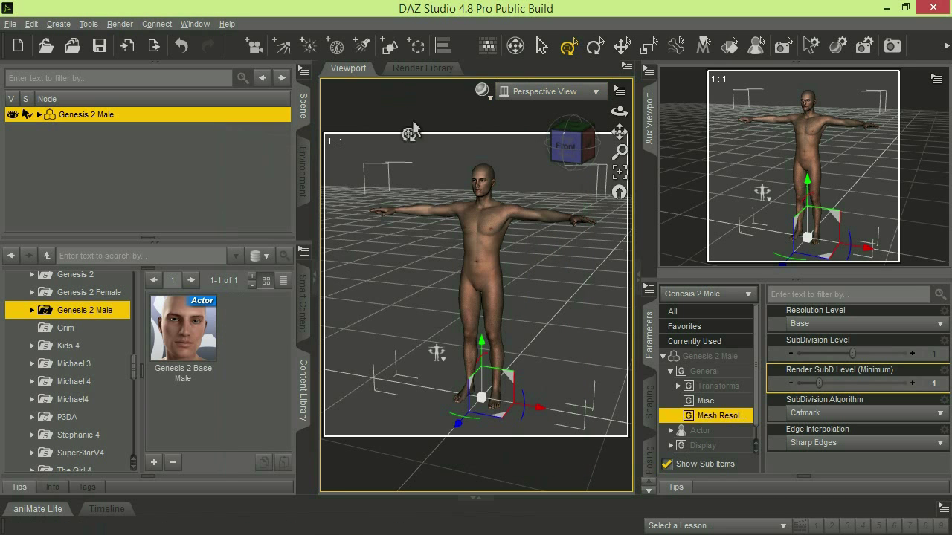